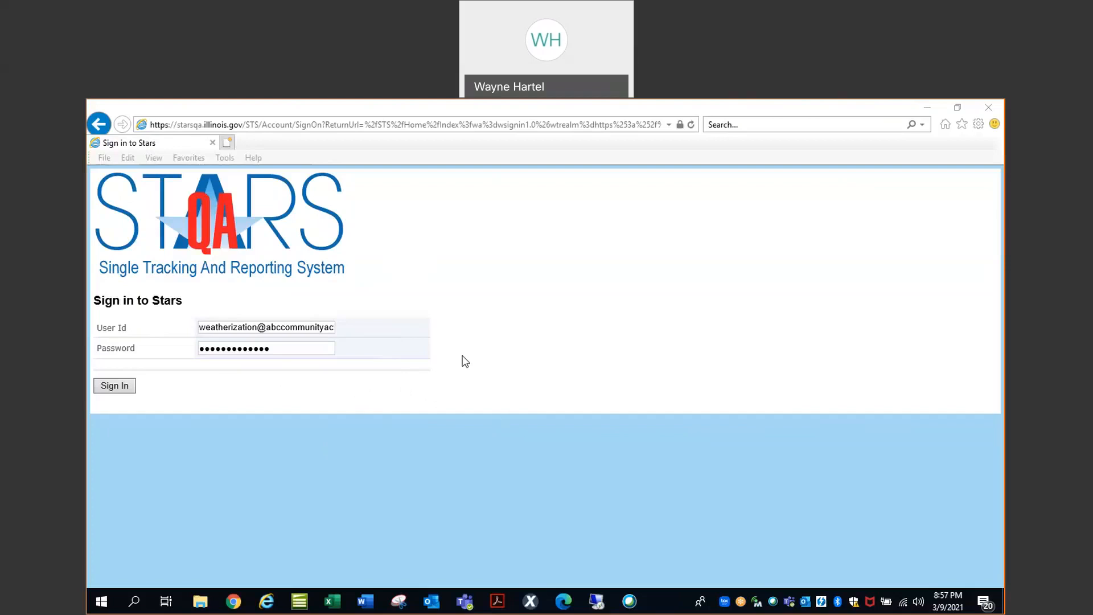
Step: Sign in to STARS with the credentials already filled in and open the Monitoring Tool's Document Library
{"action": "left_click", "coordinate": [112, 387]}
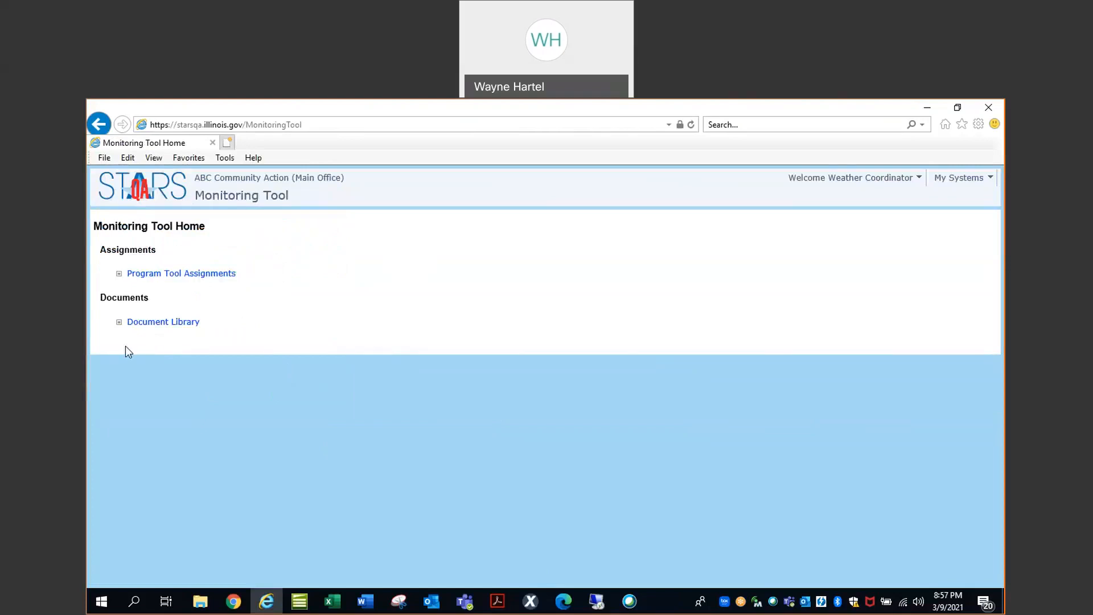
{"action": "left_click", "coordinate": [146, 322]}
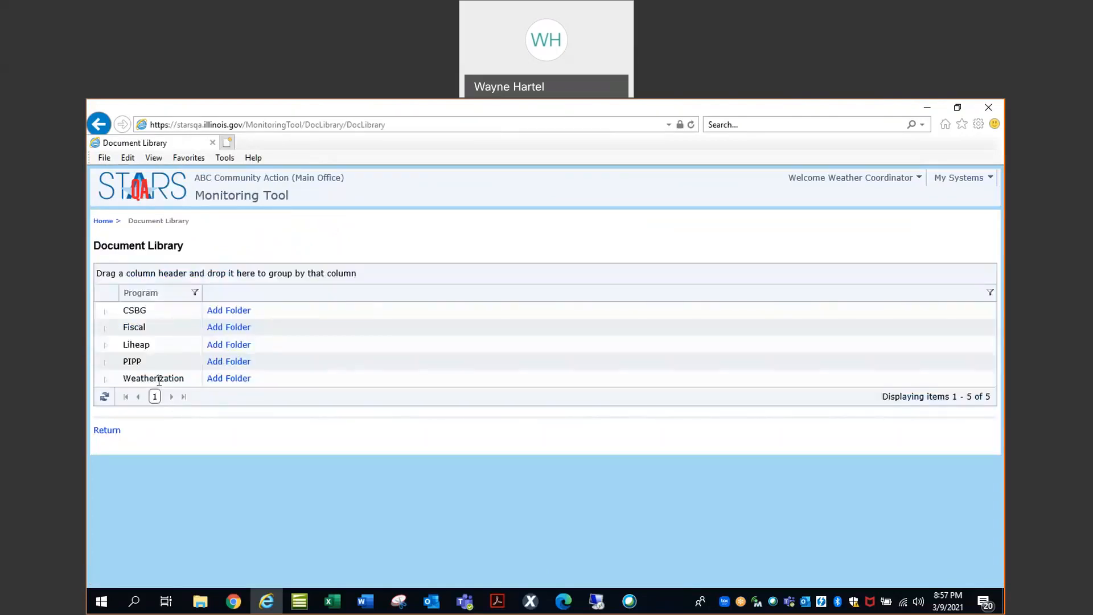
Step: View the form for adding a folder to the Weatherization program and close it without saving
{"action": "left_click", "coordinate": [230, 380]}
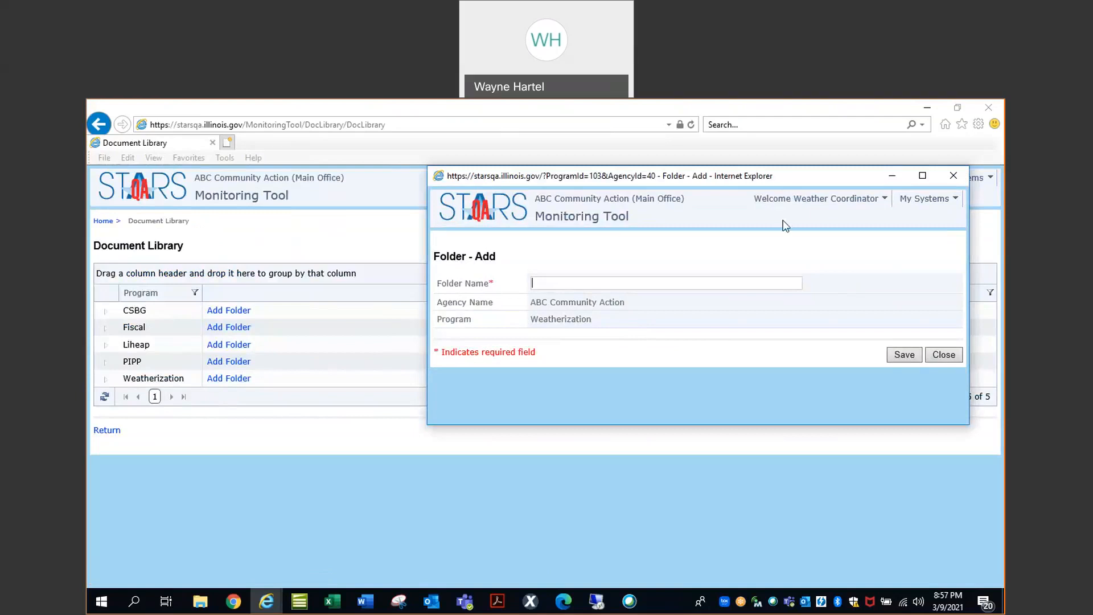
{"action": "left_click_drag", "start_coordinate": [783, 180], "coordinate": [786, 243]}
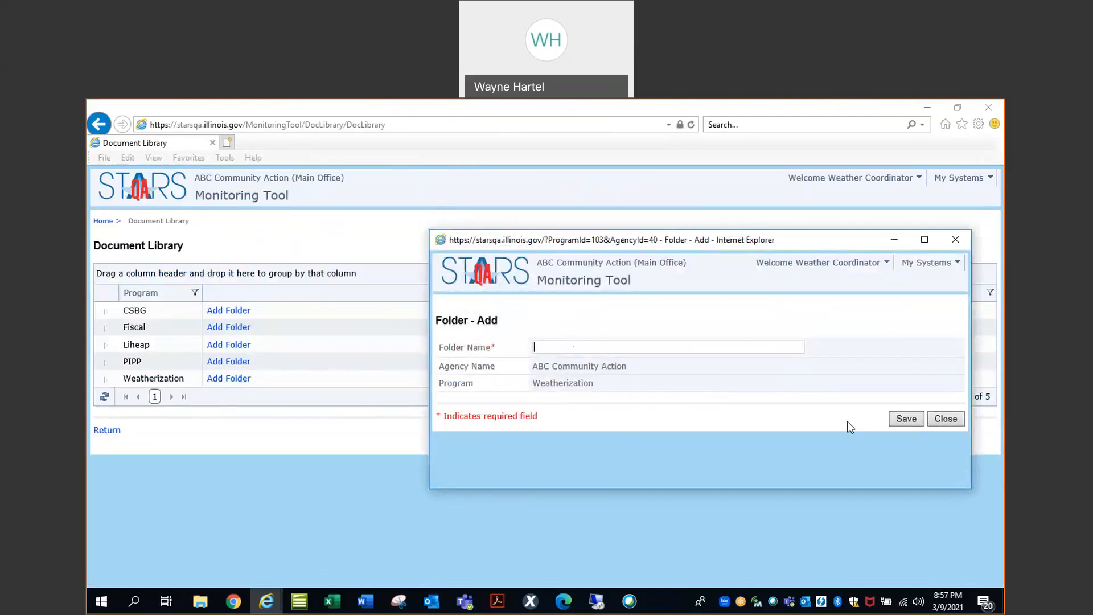
{"action": "left_click", "coordinate": [937, 422]}
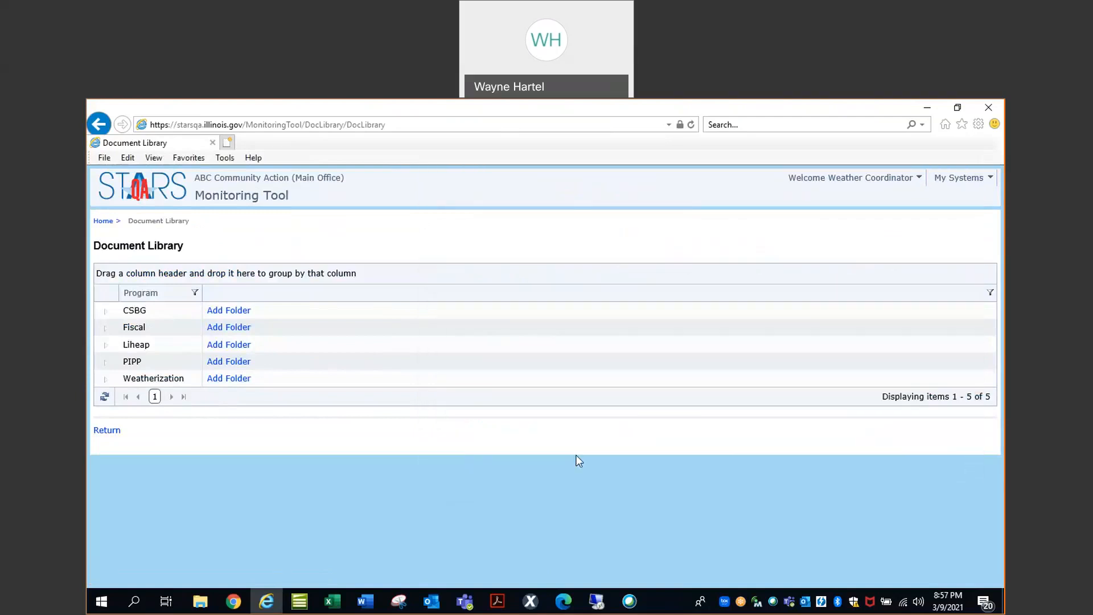
Step: Expand the Weatherization folders and view the form for adding a document to the Wx Plan folder, closing it without saving
{"action": "left_click", "coordinate": [106, 384]}
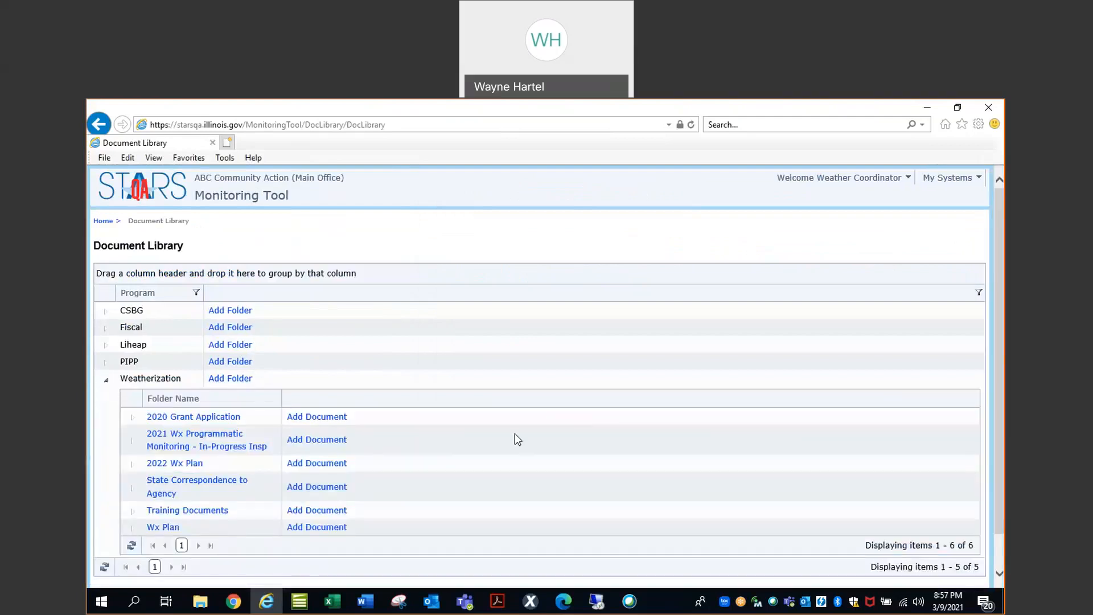
{"action": "scroll", "coordinate": [515, 436], "scroll_direction": "down", "scroll_amount": 2}
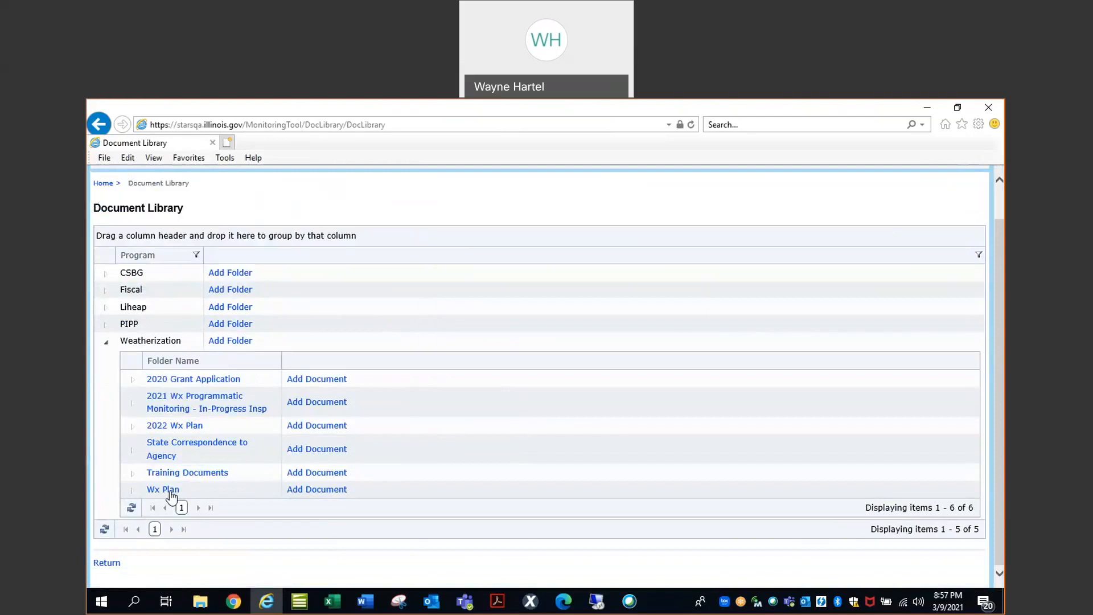
{"action": "left_click", "coordinate": [317, 489]}
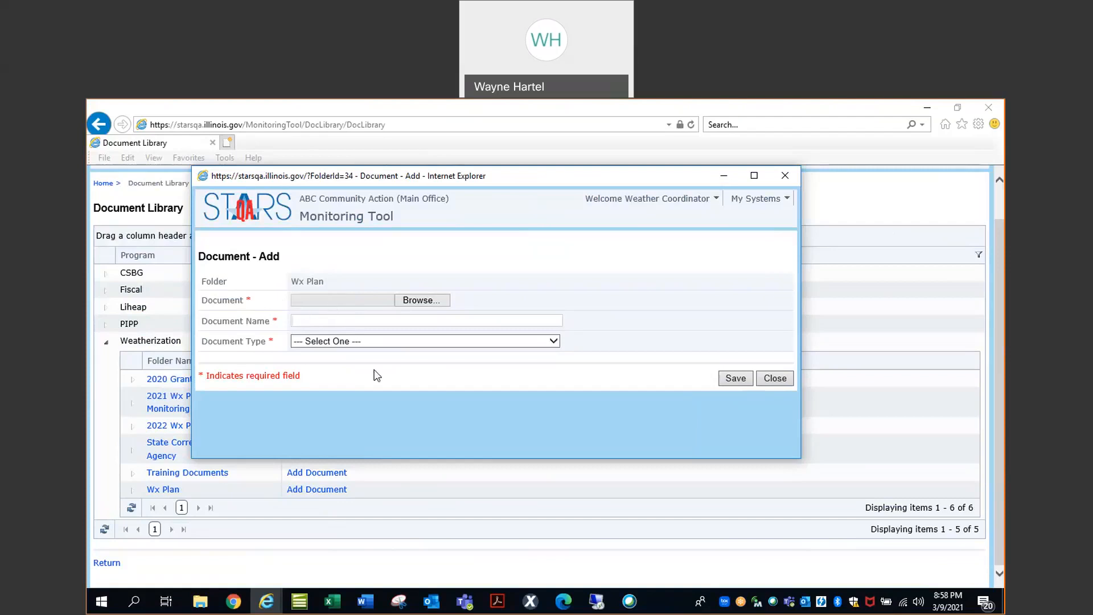
{"action": "left_click", "coordinate": [778, 379]}
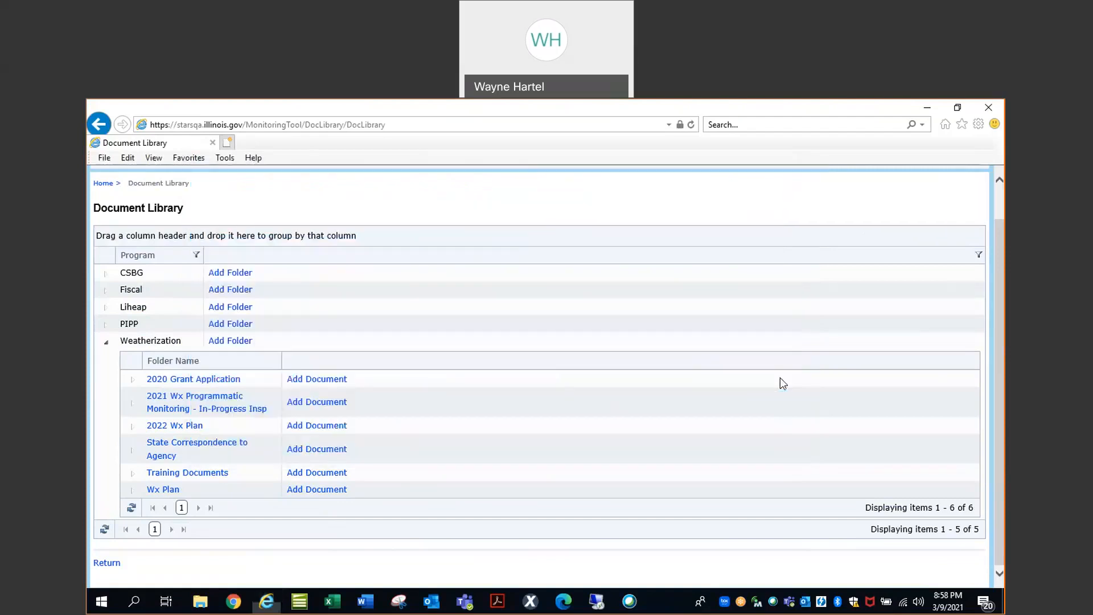
Step: Return to the Monitoring Tool home page, open the Program Tool Assignments and find the Weatherization tools
{"action": "scroll", "coordinate": [383, 400], "scroll_direction": "up", "scroll_amount": 1}
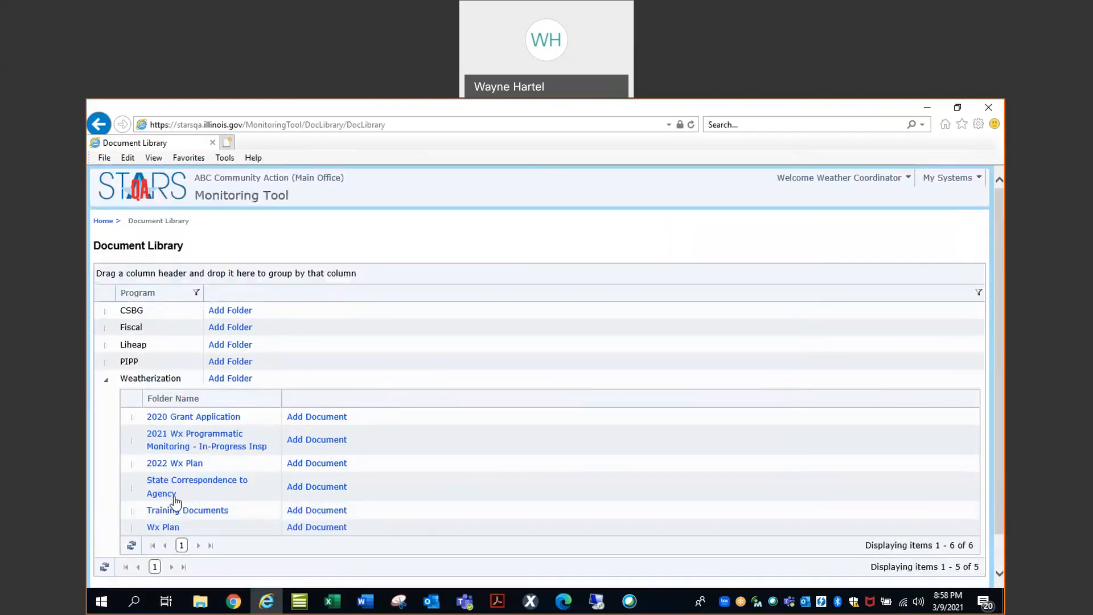
{"action": "scroll", "coordinate": [174, 501], "scroll_direction": "down", "scroll_amount": 1}
{"action": "left_click", "coordinate": [104, 562]}
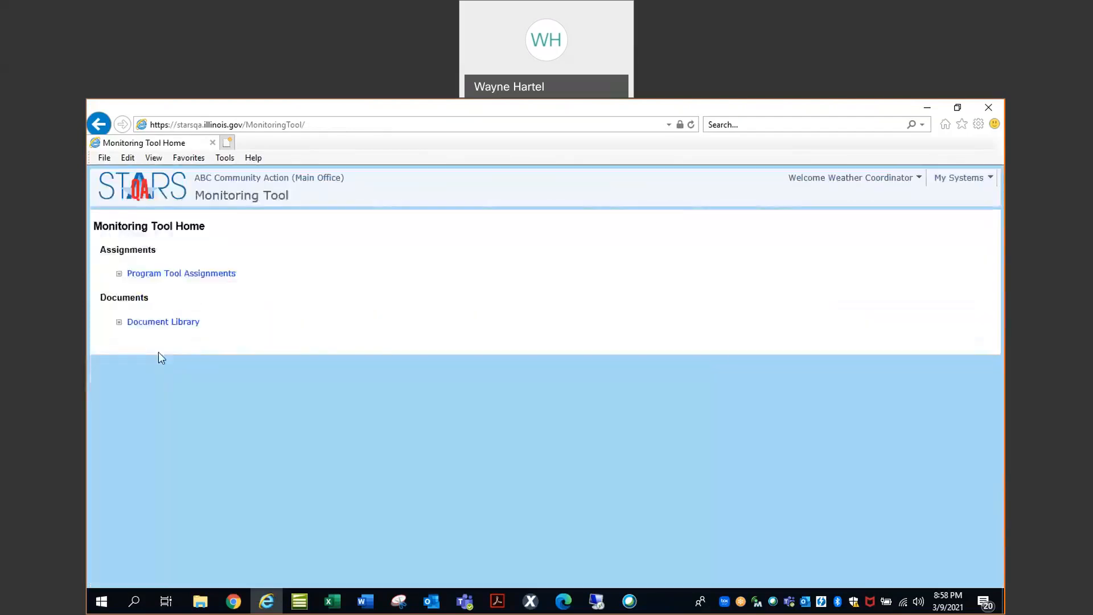
{"action": "left_click", "coordinate": [194, 280]}
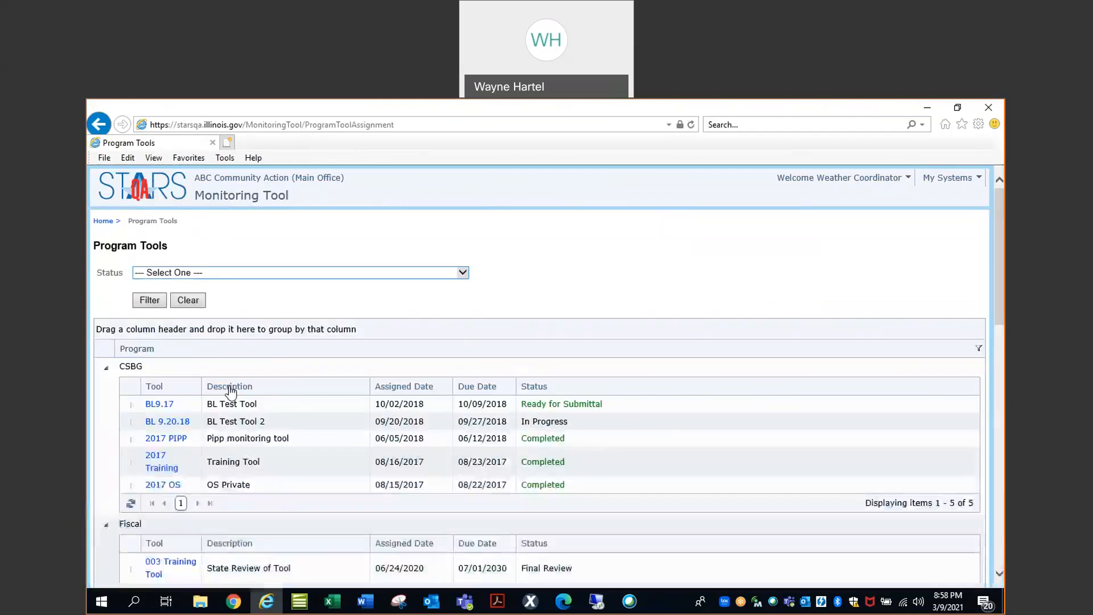
{"action": "scroll", "coordinate": [342, 353], "scroll_direction": "down", "scroll_amount": 2}
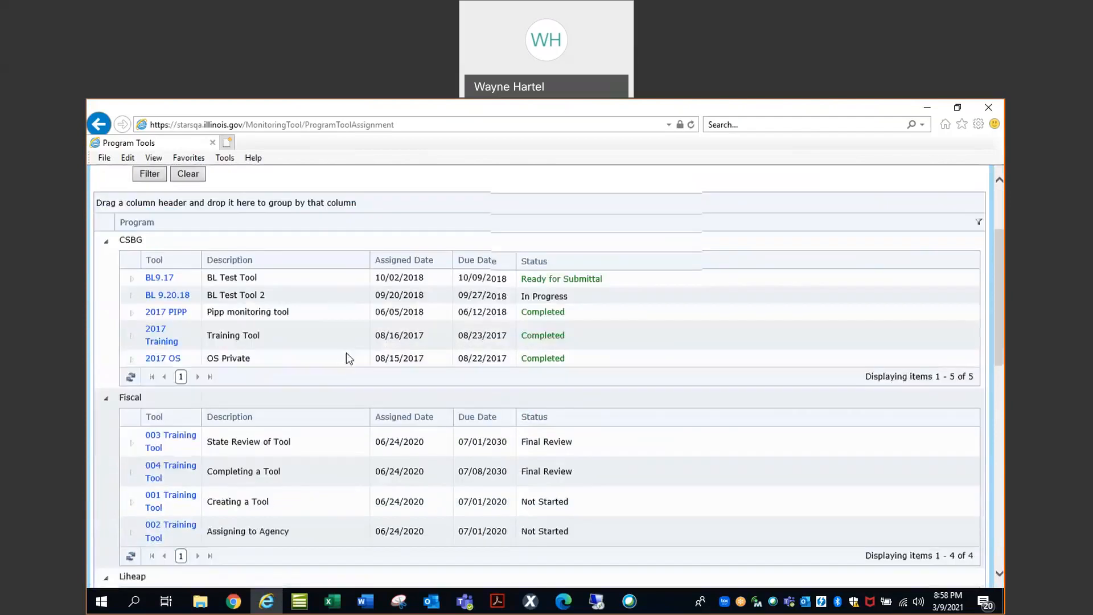
{"action": "scroll", "coordinate": [346, 353], "scroll_direction": "down", "scroll_amount": 5}
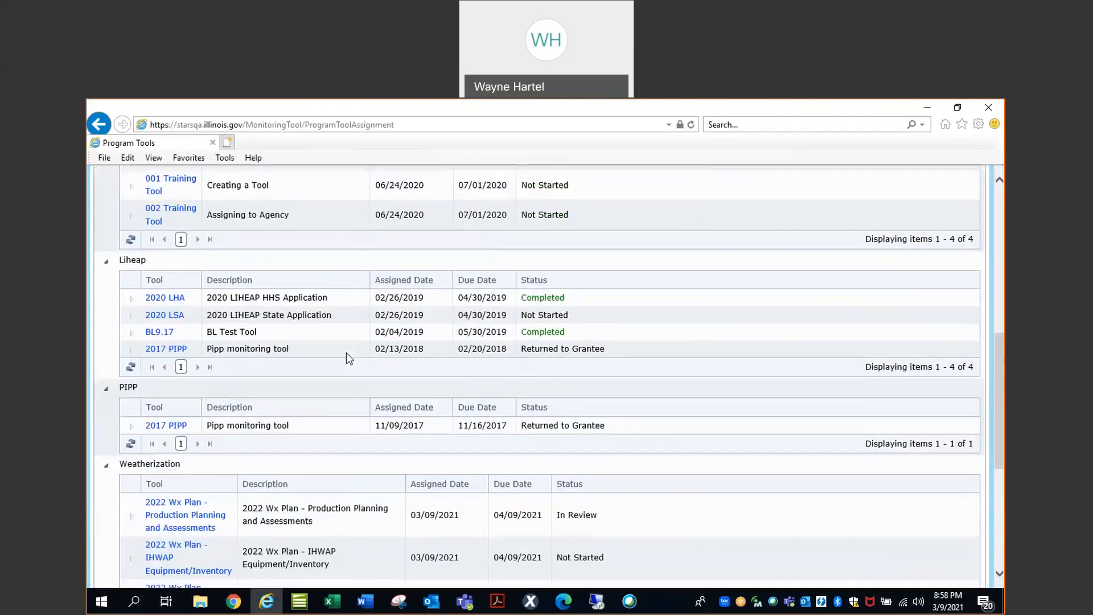
{"action": "scroll", "coordinate": [347, 353], "scroll_direction": "down", "scroll_amount": 4}
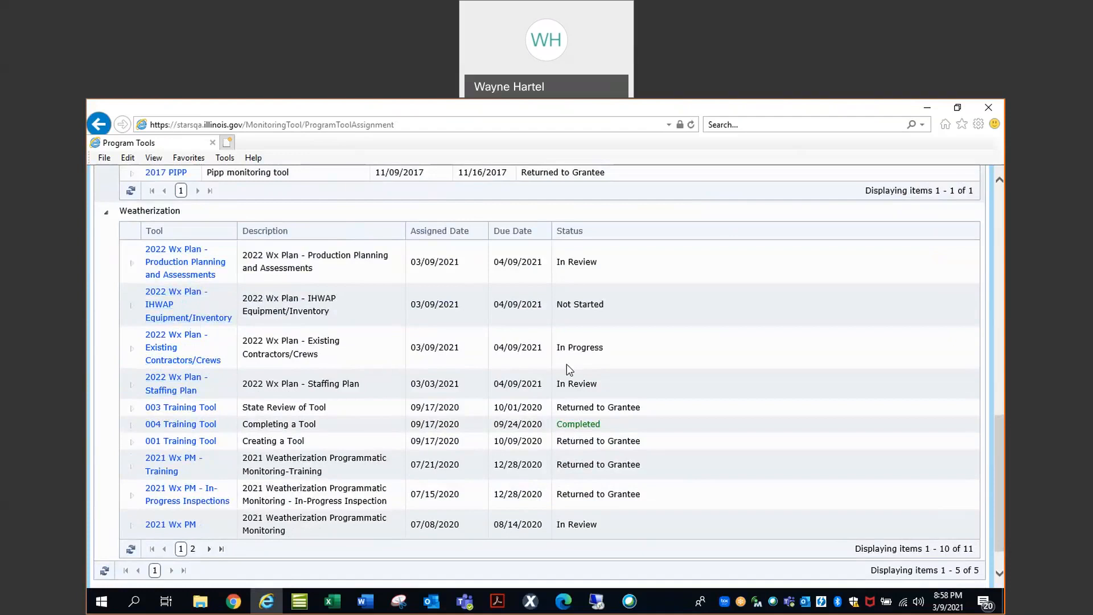
Step: View the assignment details of the 2022 Wx Plan - Existing Contractors/Crews tool and close them
{"action": "scroll", "coordinate": [567, 364], "scroll_direction": "up", "scroll_amount": 1}
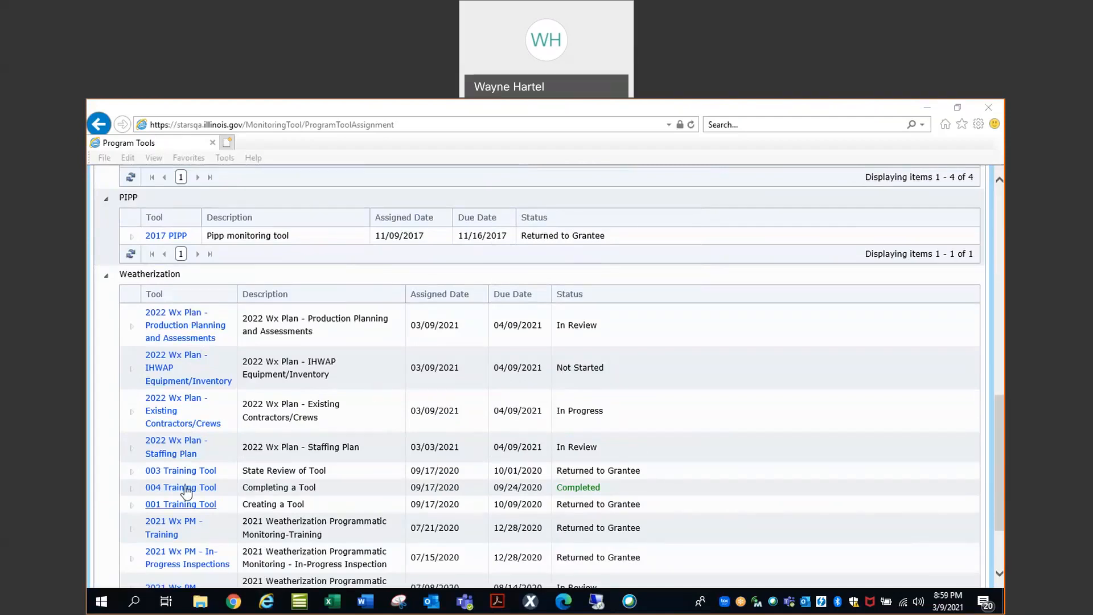
{"action": "left_click", "coordinate": [166, 416]}
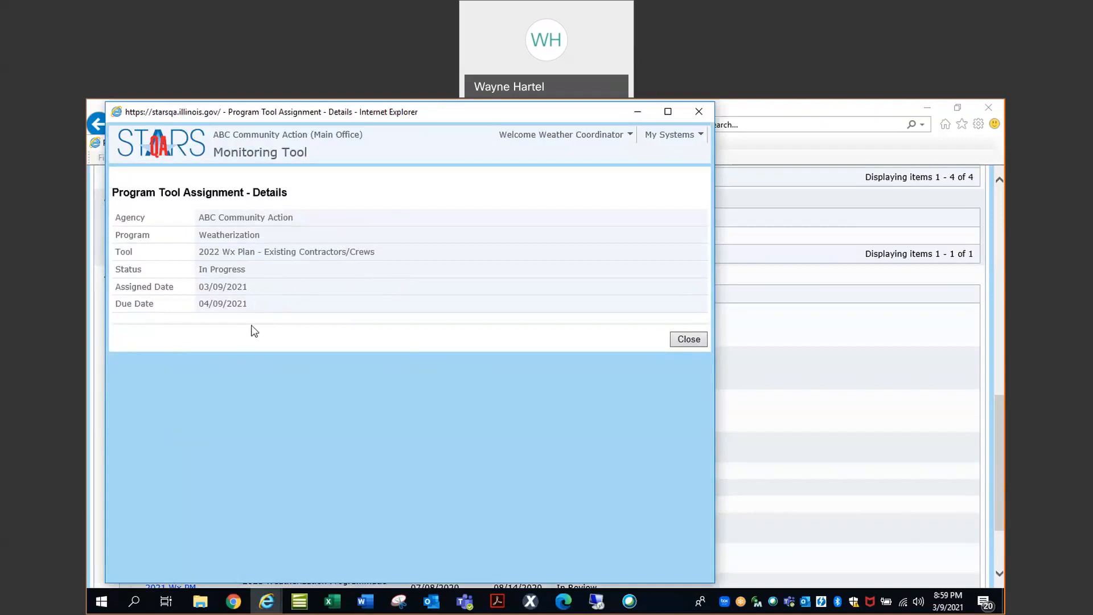
{"action": "left_click", "coordinate": [698, 343]}
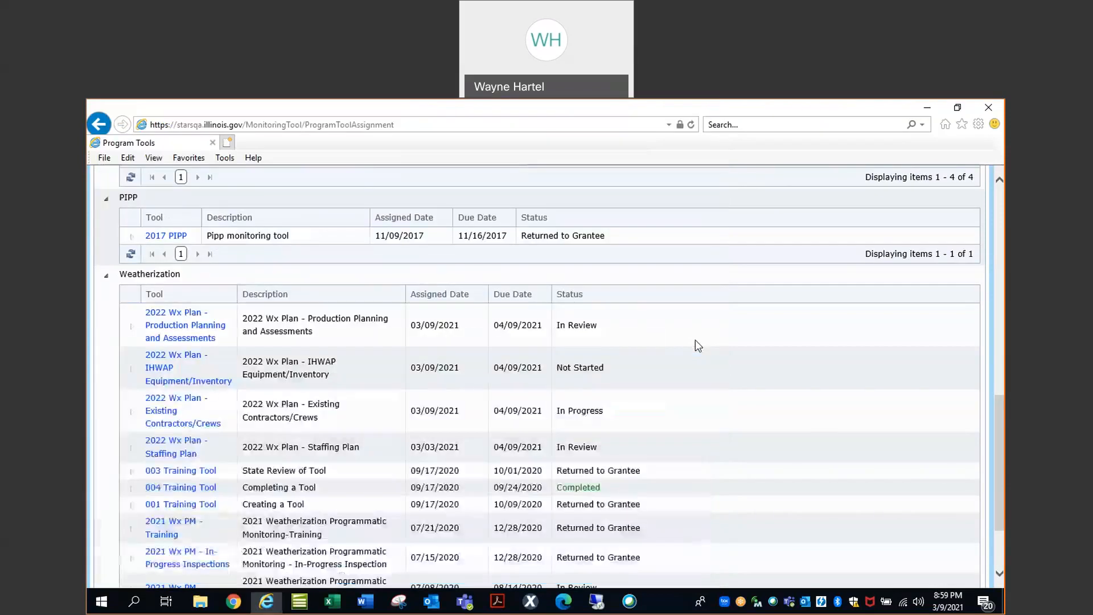
Step: Expand the questions of the 2022 Wx Plan - Existing Contractors/Crews tool and open the grantee response for WP 09.001
{"action": "left_click", "coordinate": [132, 413]}
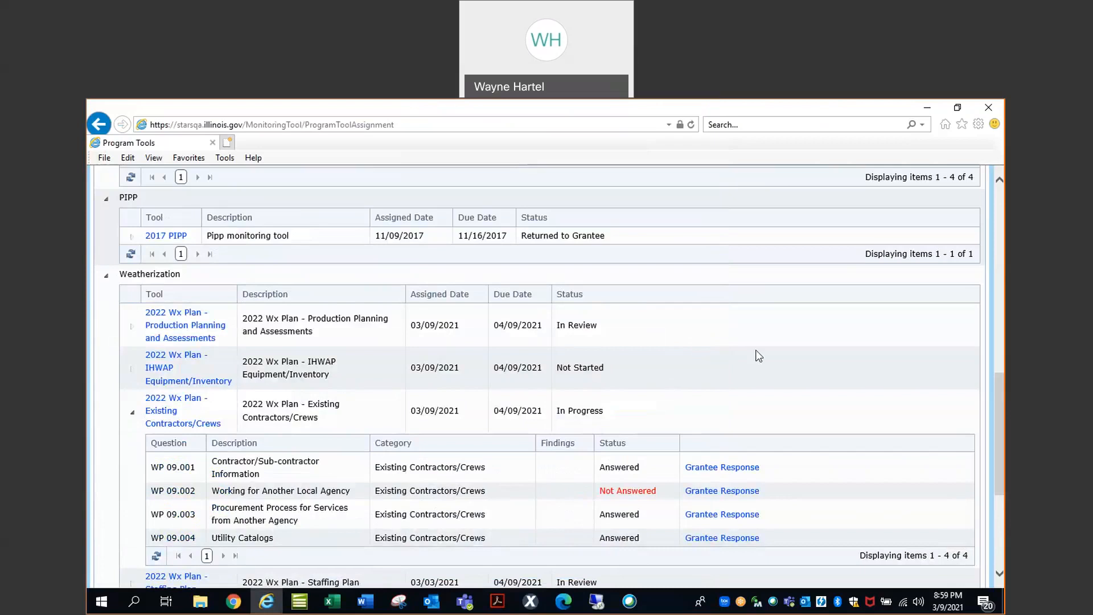
{"action": "scroll", "coordinate": [757, 353], "scroll_direction": "down", "scroll_amount": 1}
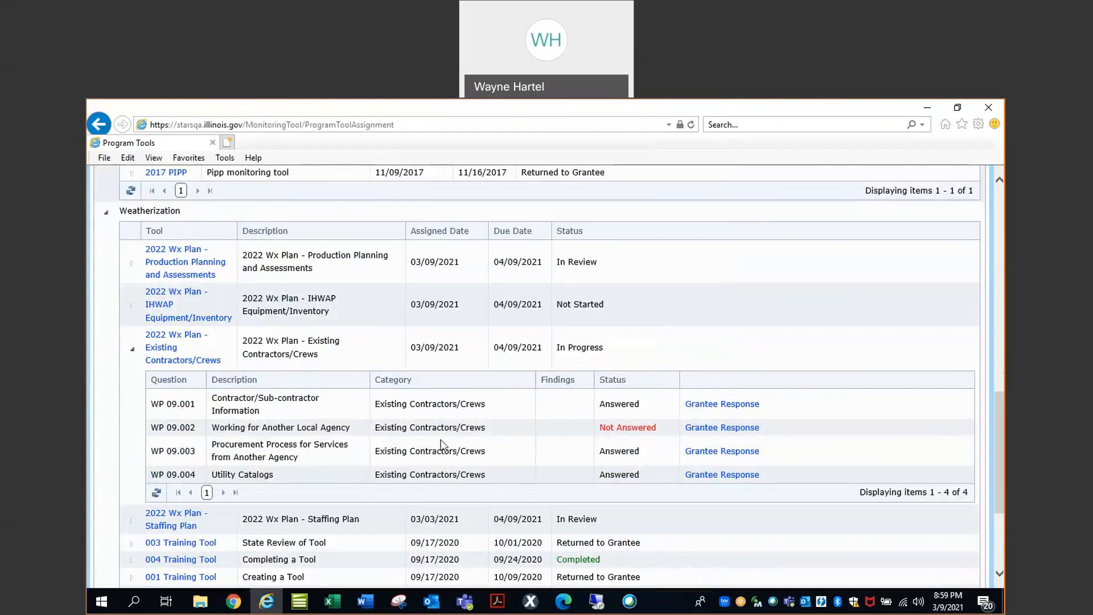
{"action": "left_click", "coordinate": [733, 404]}
{"action": "left_click", "coordinate": [715, 404]}
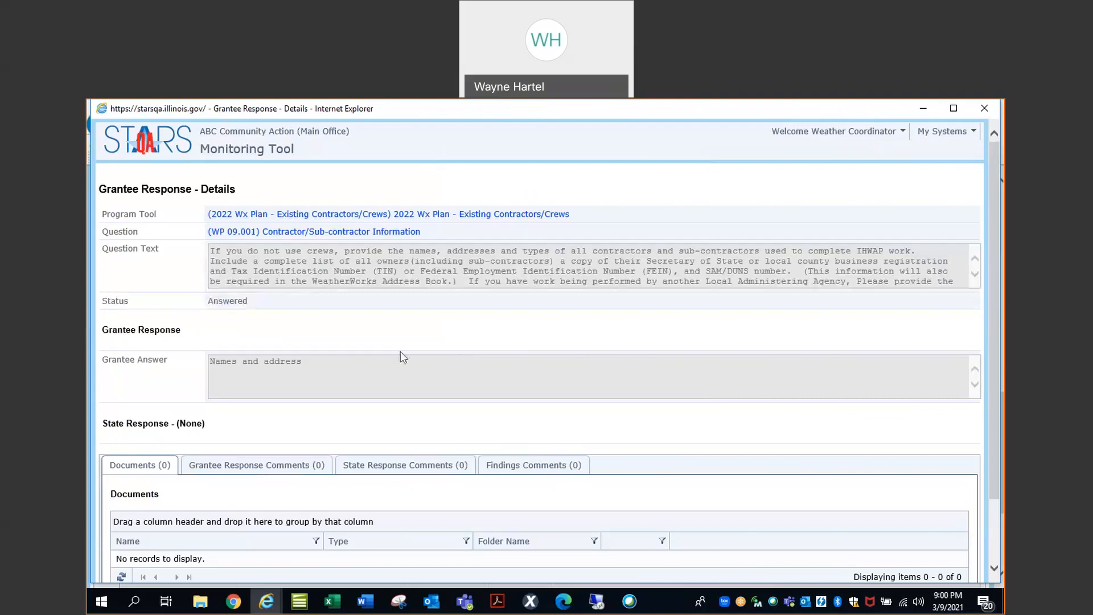
Step: Open the WP 09.001 grantee response for editing and save it with its existing answer text
{"action": "scroll", "coordinate": [501, 389], "scroll_direction": "down", "scroll_amount": 2}
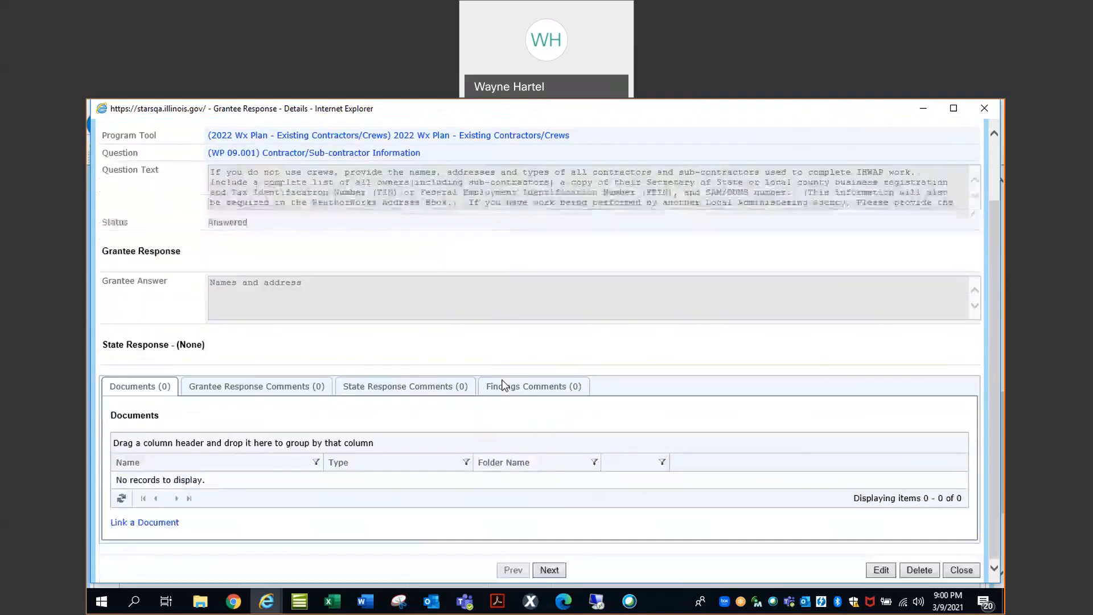
{"action": "left_click", "coordinate": [883, 571]}
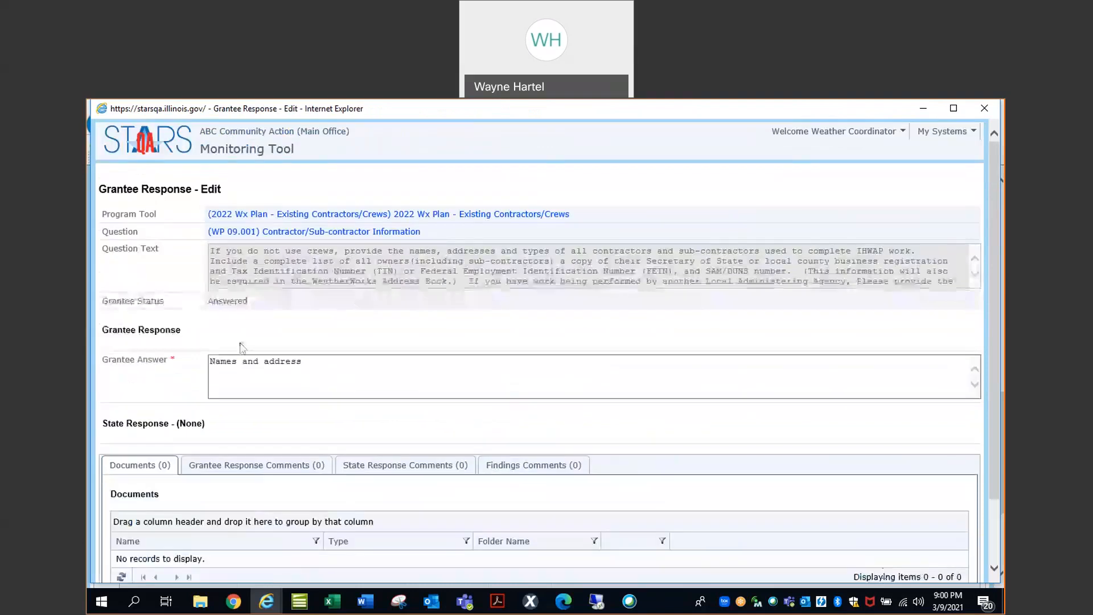
{"action": "left_click", "coordinate": [314, 369]}
{"action": "scroll", "coordinate": [335, 374], "scroll_direction": "down", "scroll_amount": 2}
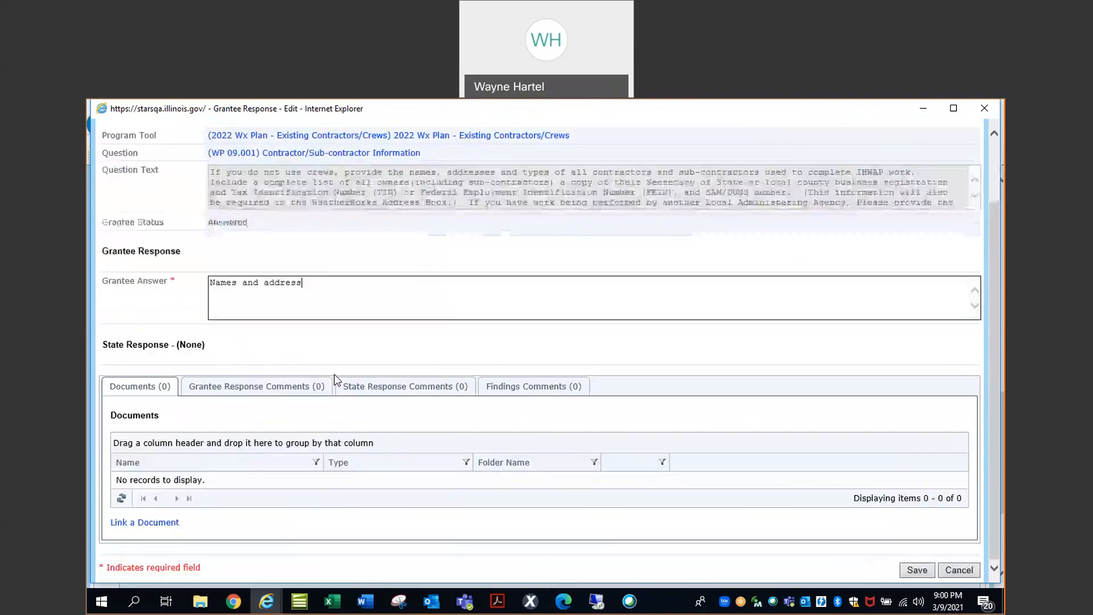
{"action": "left_click", "coordinate": [915, 571]}
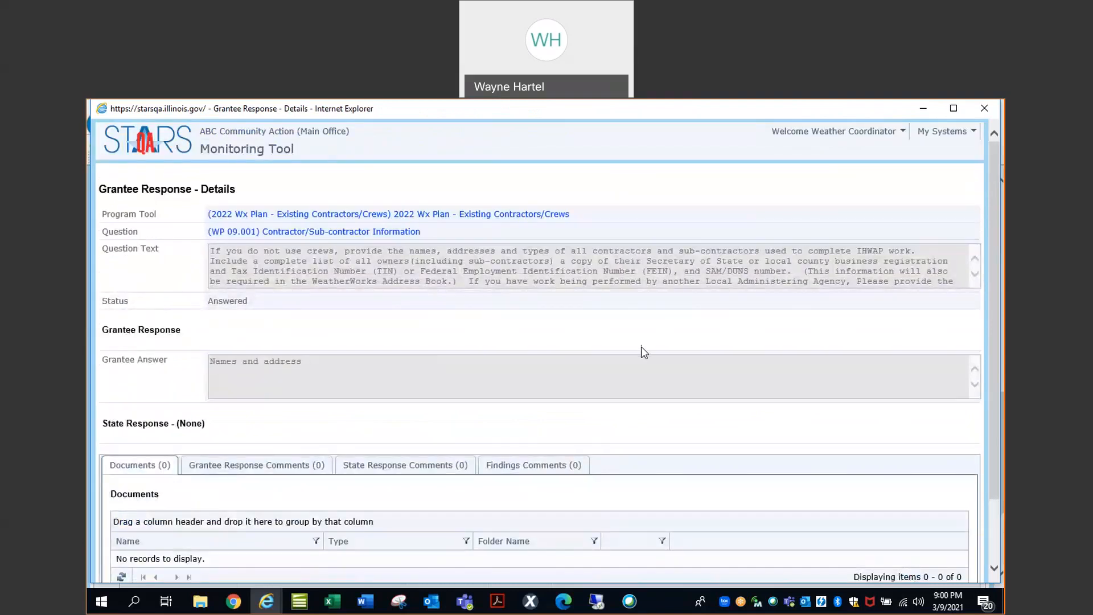
Step: Start linking a document from the Wx Plan folder to the WP 09.001 response and cancel without saving
{"action": "scroll", "coordinate": [342, 321], "scroll_direction": "down", "scroll_amount": 2}
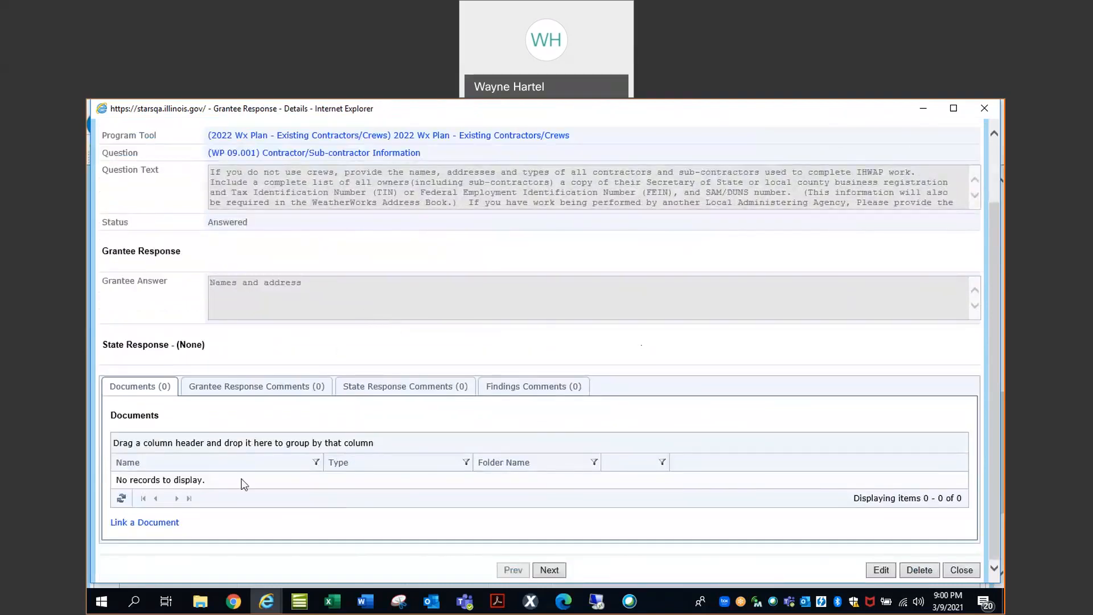
{"action": "left_click", "coordinate": [153, 524]}
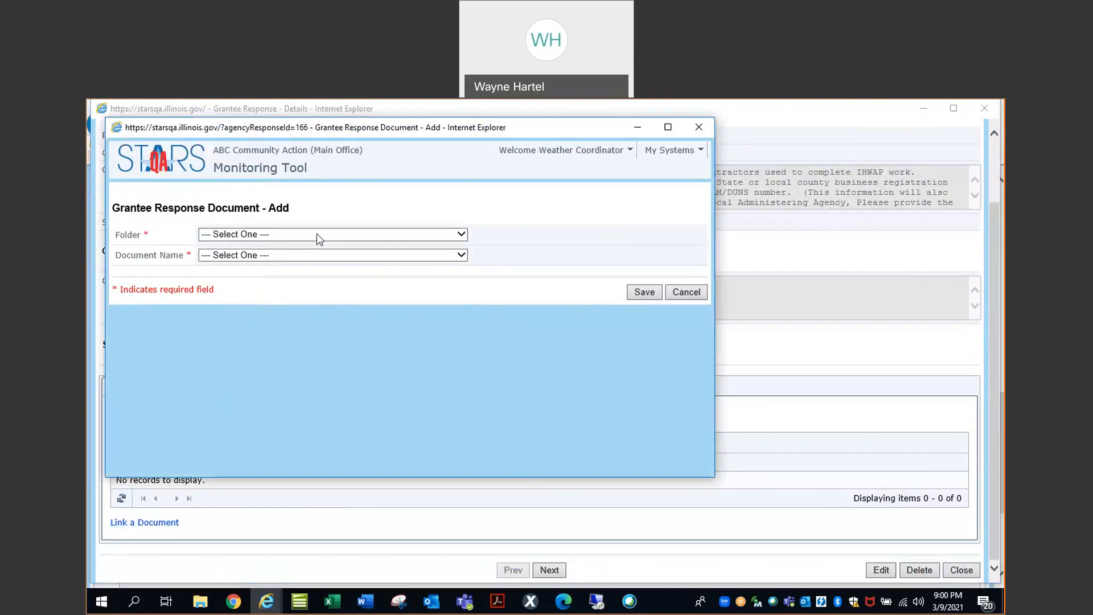
{"action": "left_click", "coordinate": [317, 235]}
{"action": "left_click", "coordinate": [239, 297]}
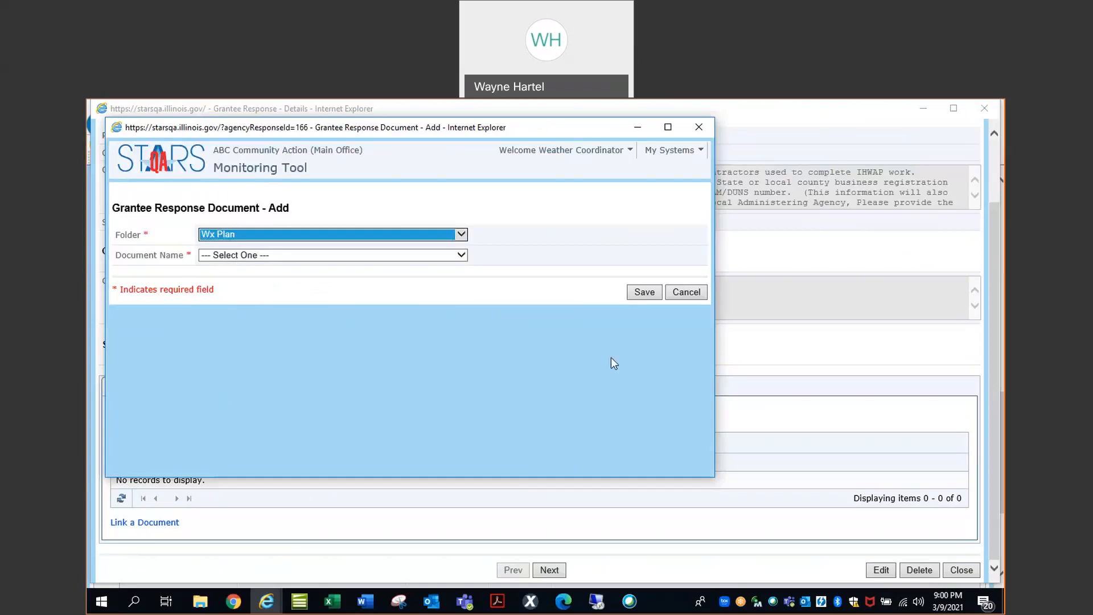
{"action": "left_click", "coordinate": [685, 293]}
Step: View the grantee response comments for WP 09.001 and the form for adding a comment, cancelling it without an entry
{"action": "scroll", "coordinate": [531, 498], "scroll_direction": "up", "scroll_amount": 1}
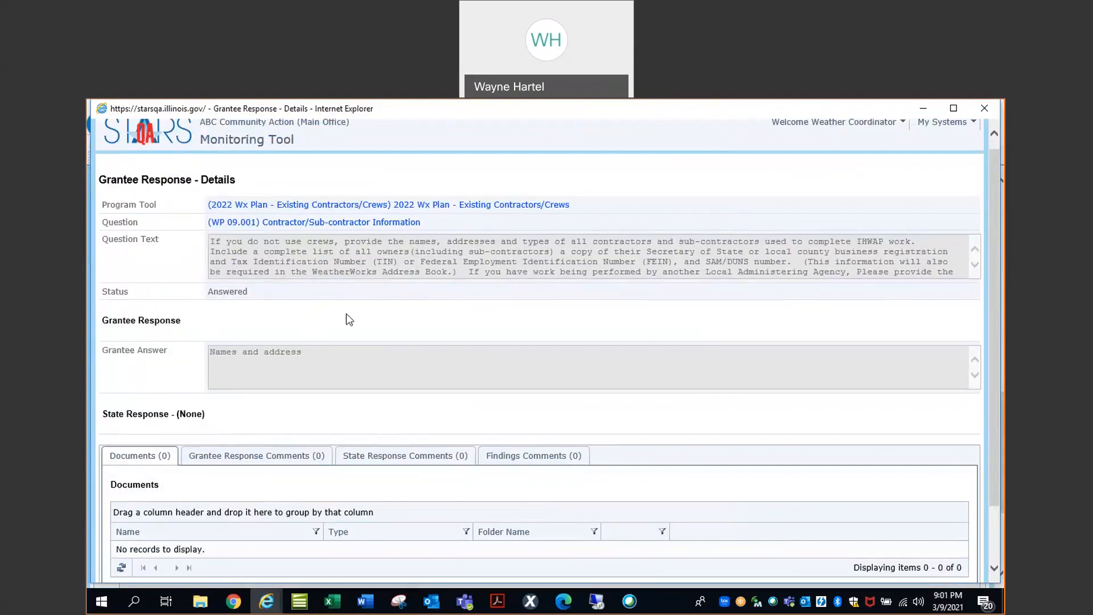
{"action": "left_click", "coordinate": [272, 460]}
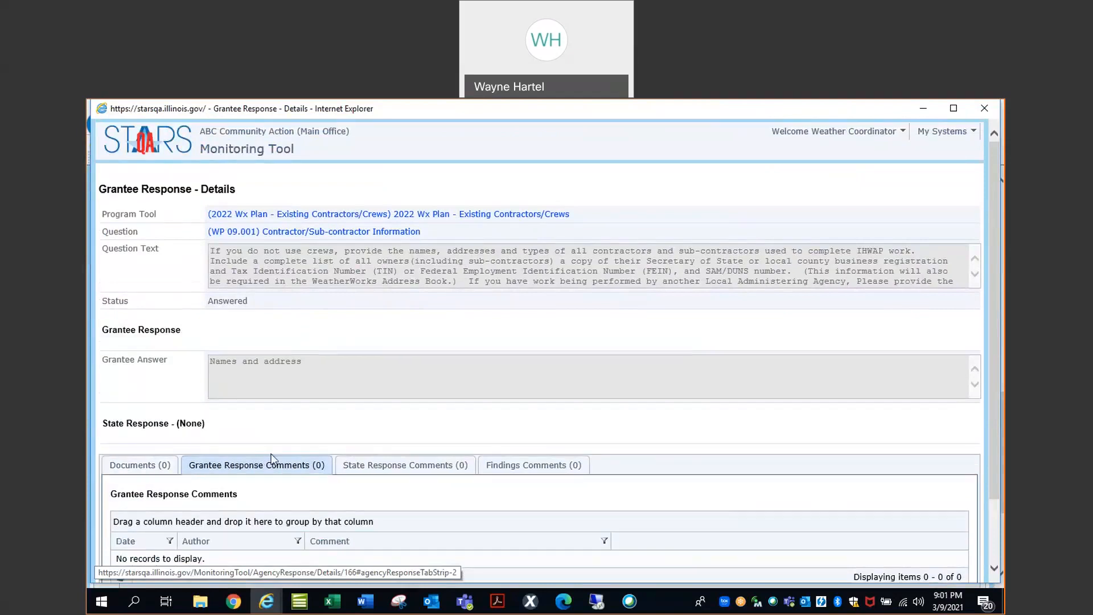
{"action": "scroll", "coordinate": [350, 410], "scroll_direction": "down", "scroll_amount": 2}
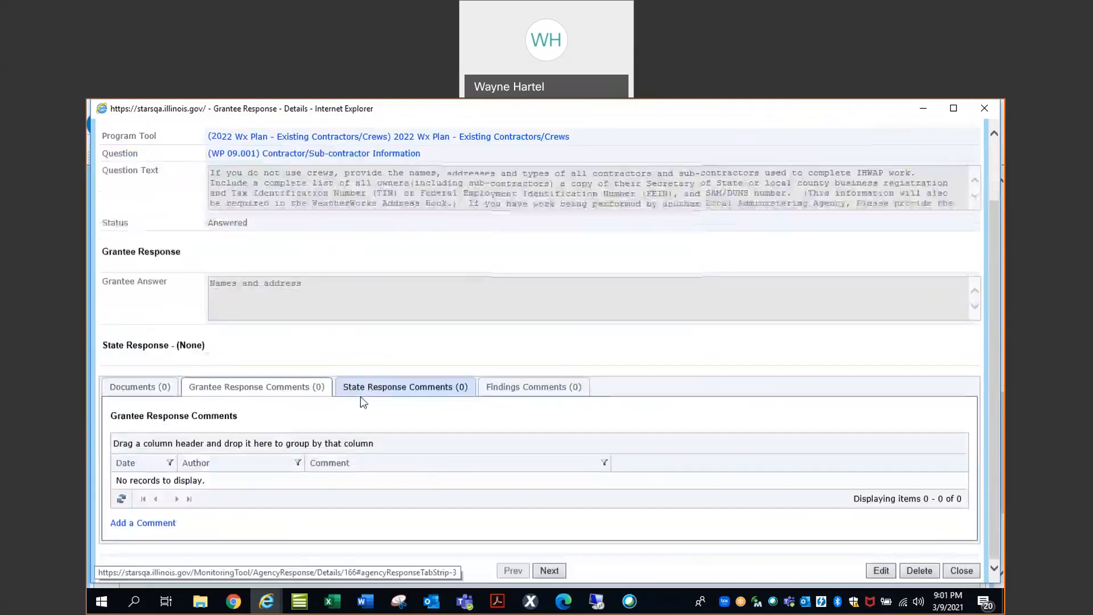
{"action": "left_click", "coordinate": [165, 524]}
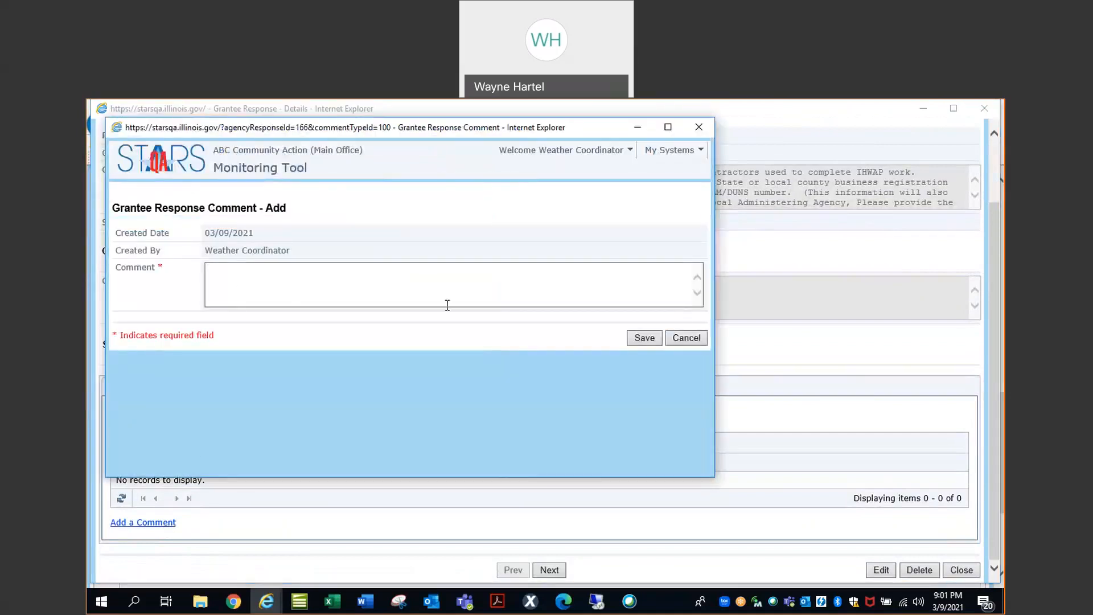
{"action": "left_click", "coordinate": [686, 338]}
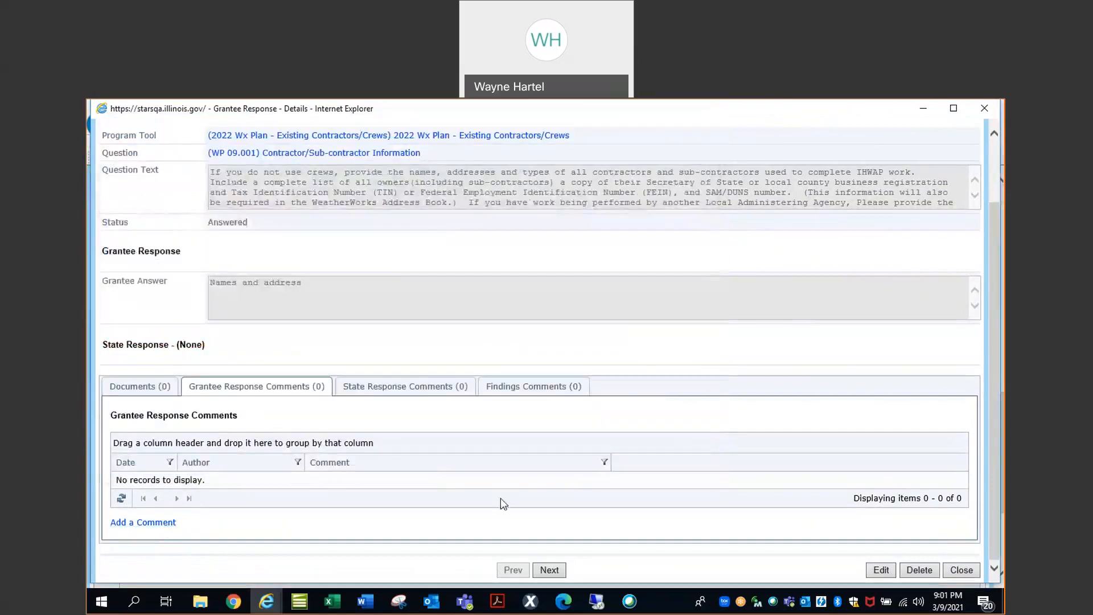
Step: Answer question WP 09.002 with "Yes, we do assessments for XYZ Agency", save the grantee response and close it
{"action": "left_click", "coordinate": [965, 572]}
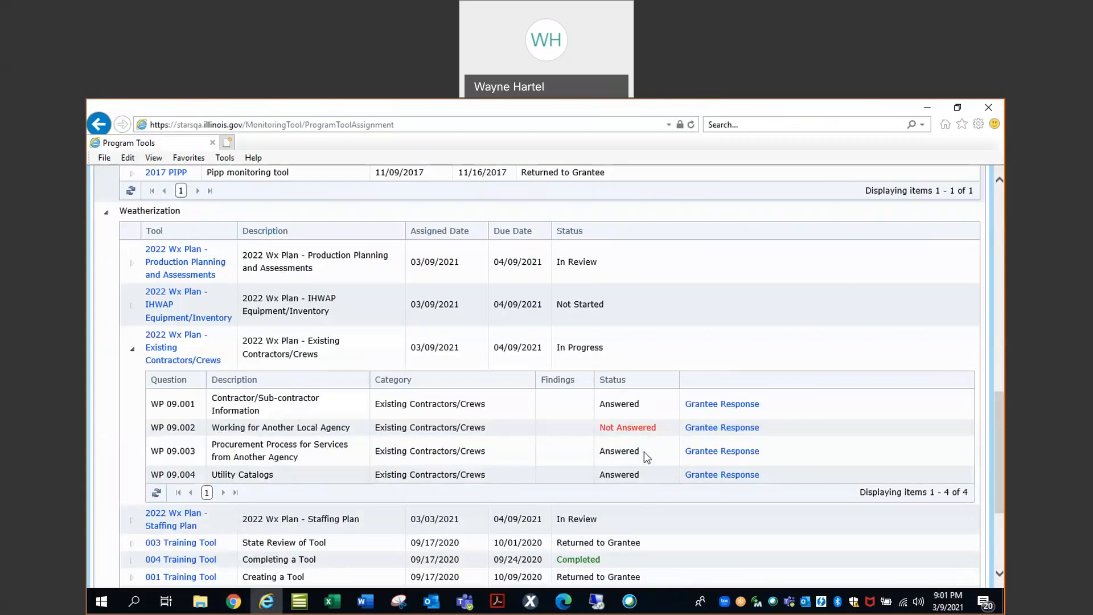
{"action": "left_click", "coordinate": [729, 430]}
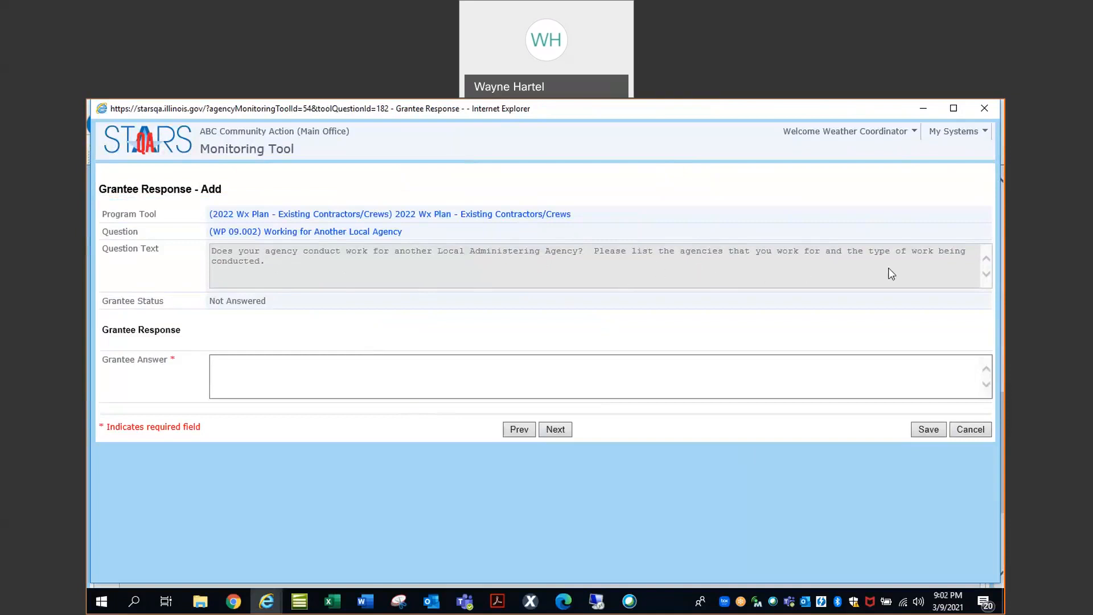
{"action": "left_click", "coordinate": [261, 371]}
{"action": "type", "text": "Yes, we do"}
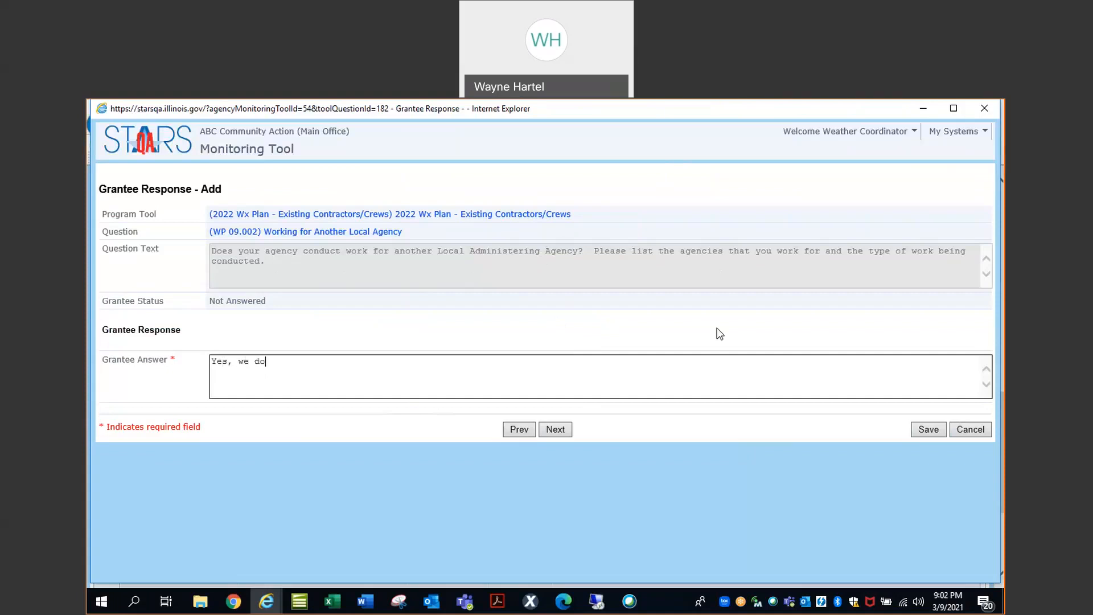
{"action": "type", "text": " assessments for XYZ Agency"}
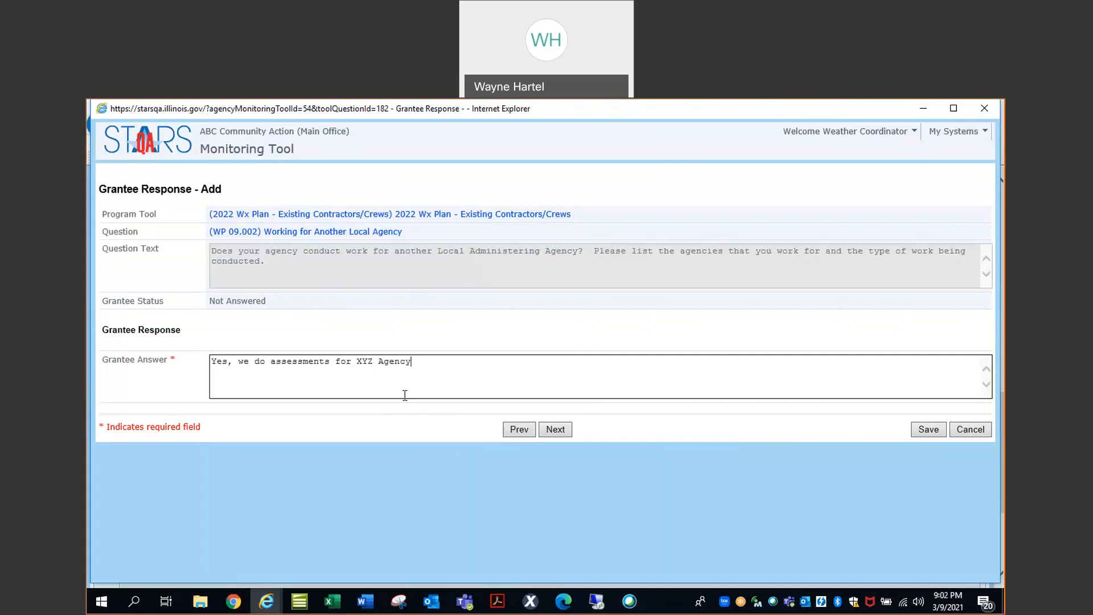
{"action": "left_click", "coordinate": [930, 429]}
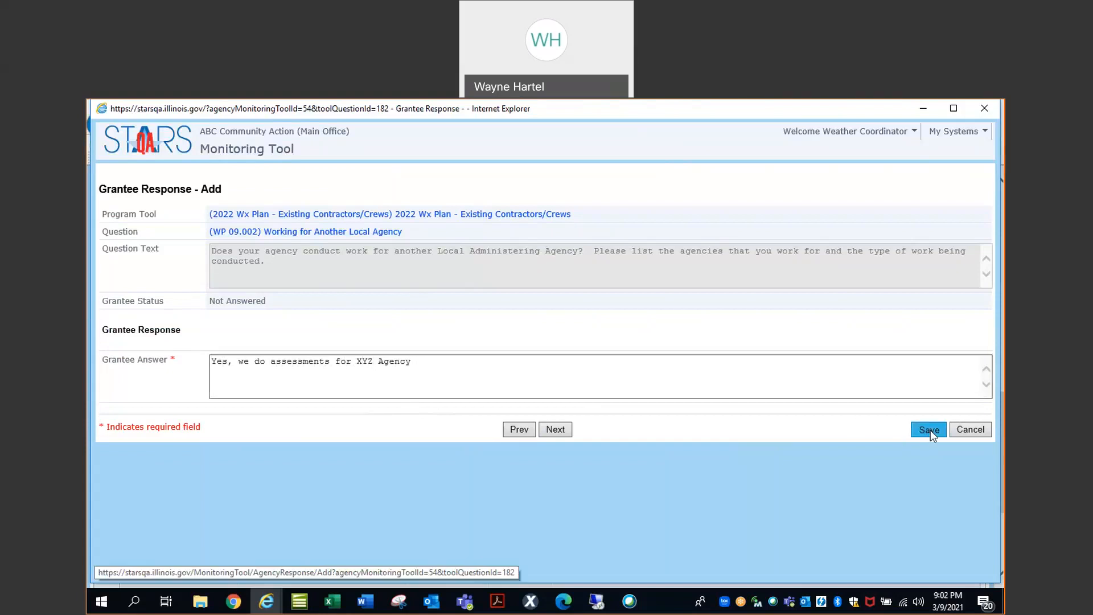
{"action": "scroll", "coordinate": [808, 389], "scroll_direction": "down", "scroll_amount": 3}
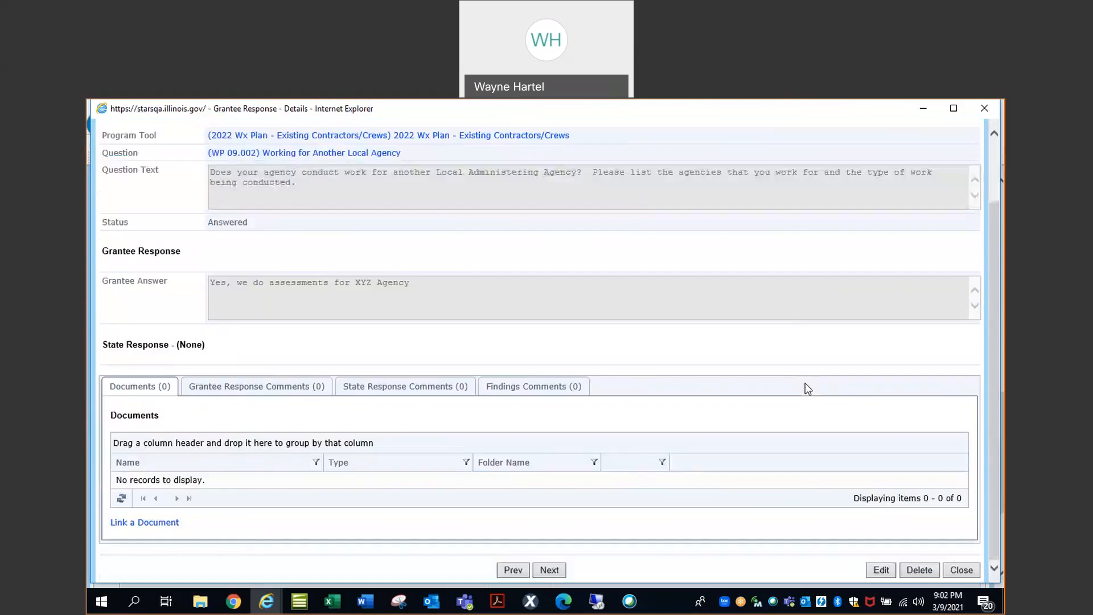
{"action": "left_click", "coordinate": [968, 566]}
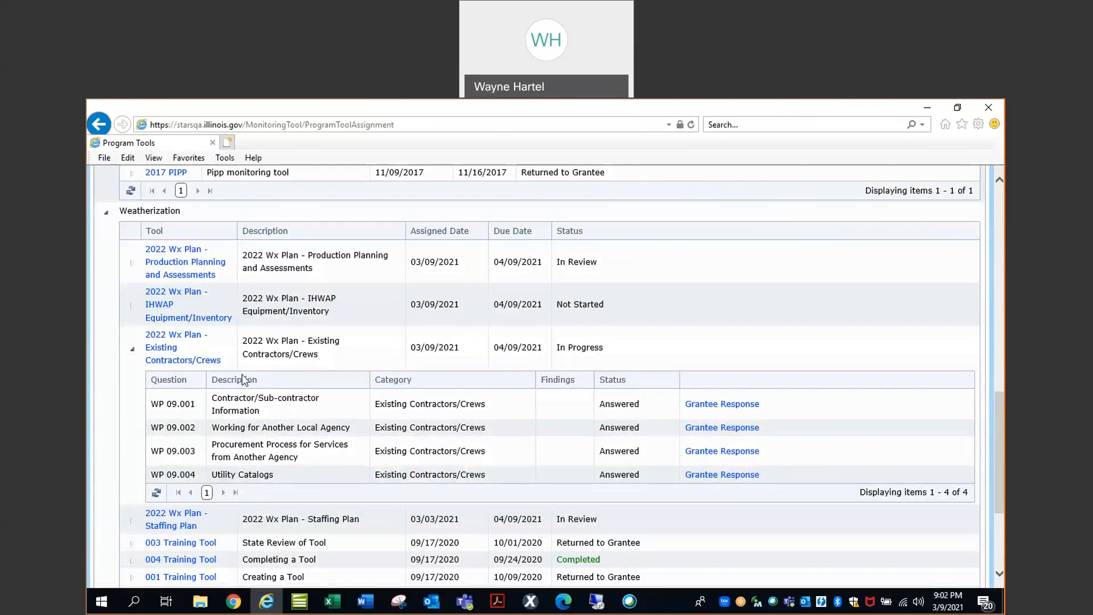
Step: Review the assignment details of the 2022 Wx Plan - Existing Contractors/Crews tool and submit the tool to the state
{"action": "left_click", "coordinate": [162, 348]}
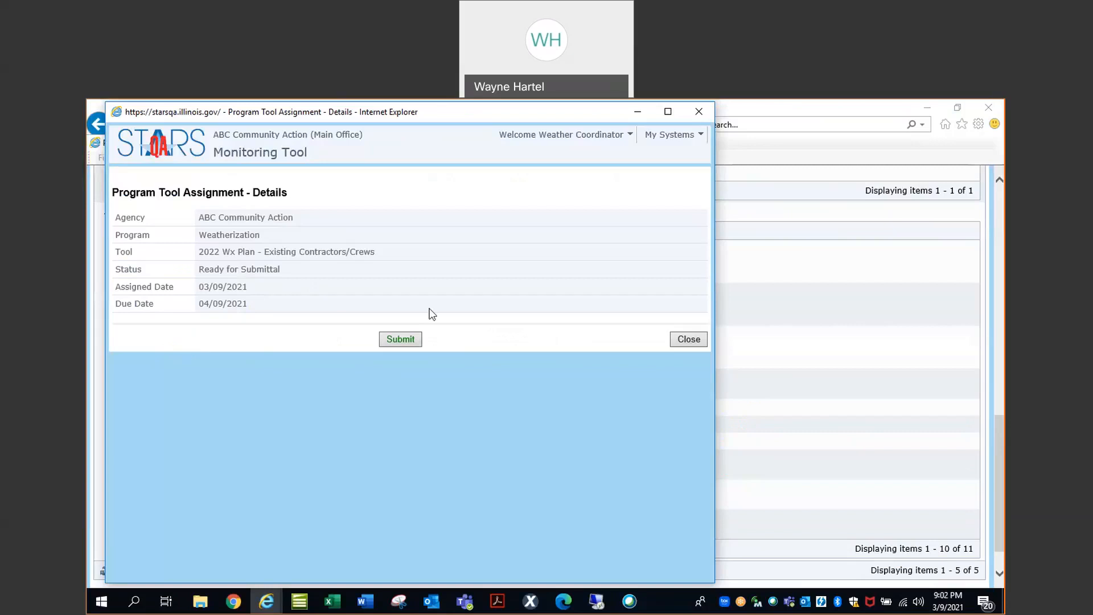
{"action": "left_click", "coordinate": [685, 340]}
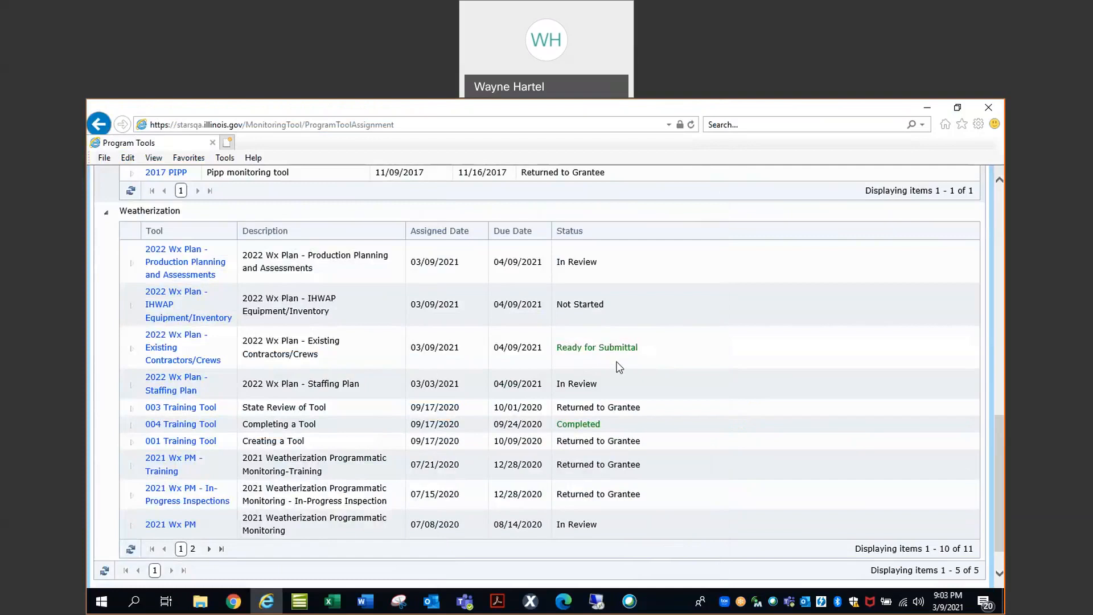
{"action": "left_click", "coordinate": [160, 347]}
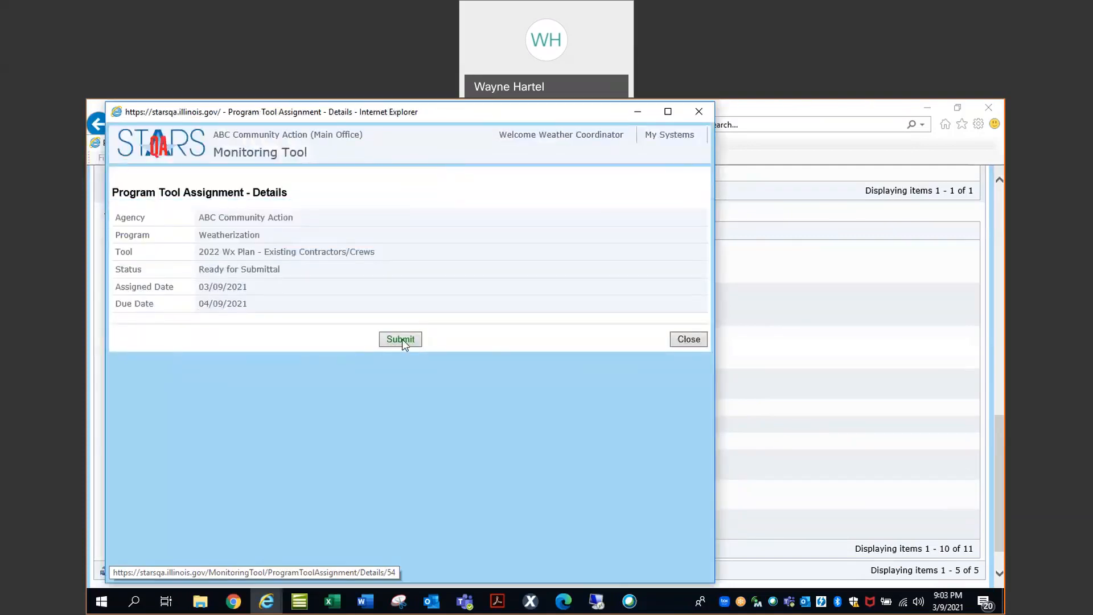
{"action": "left_click", "coordinate": [402, 340]}
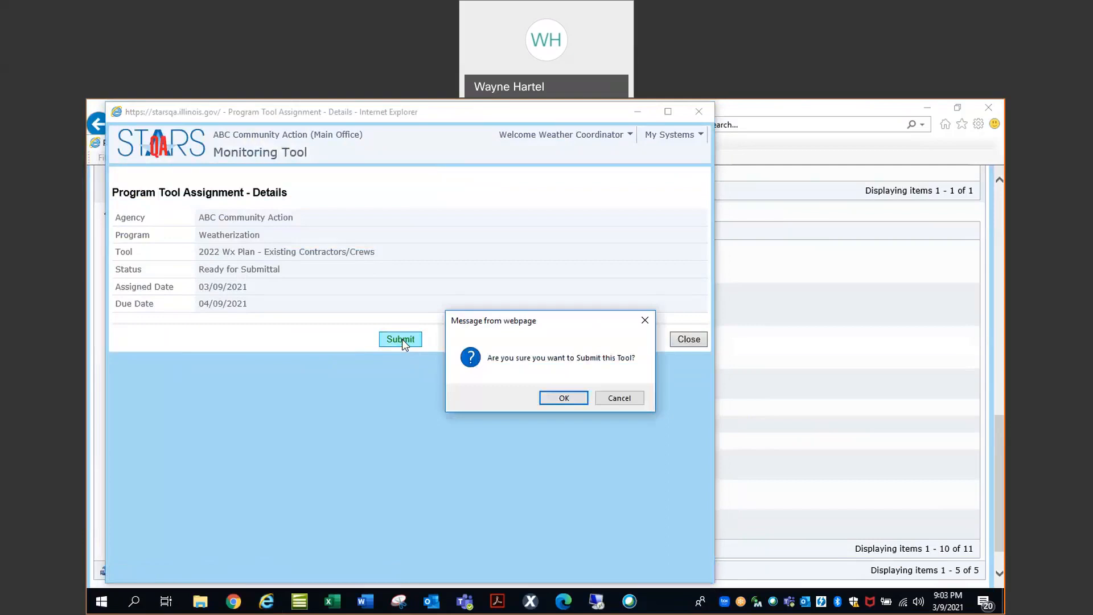
{"action": "left_click", "coordinate": [567, 400]}
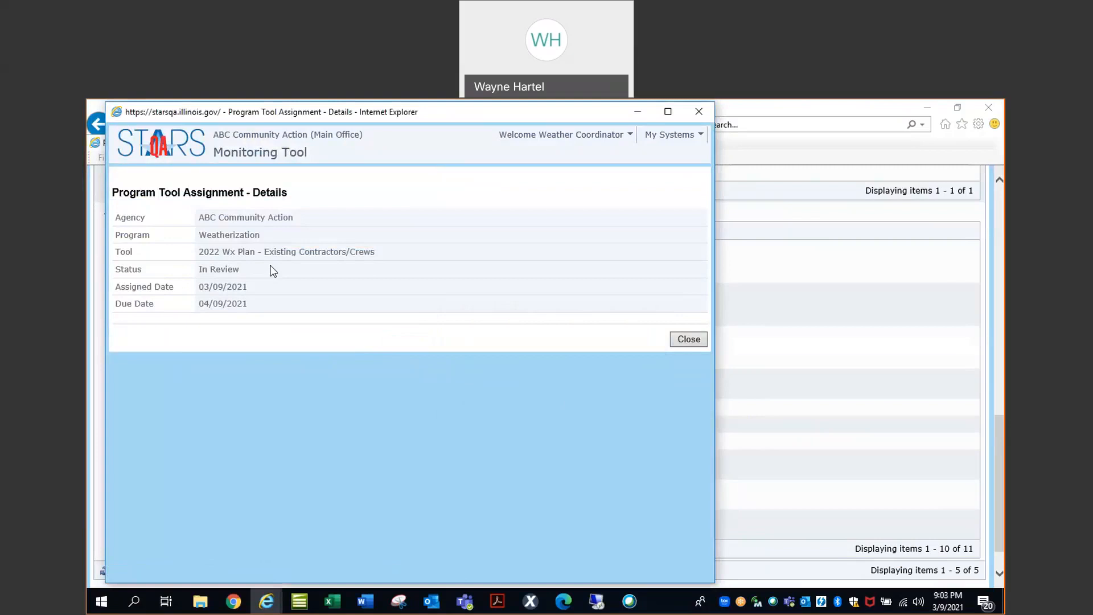
{"action": "left_click", "coordinate": [688, 342]}
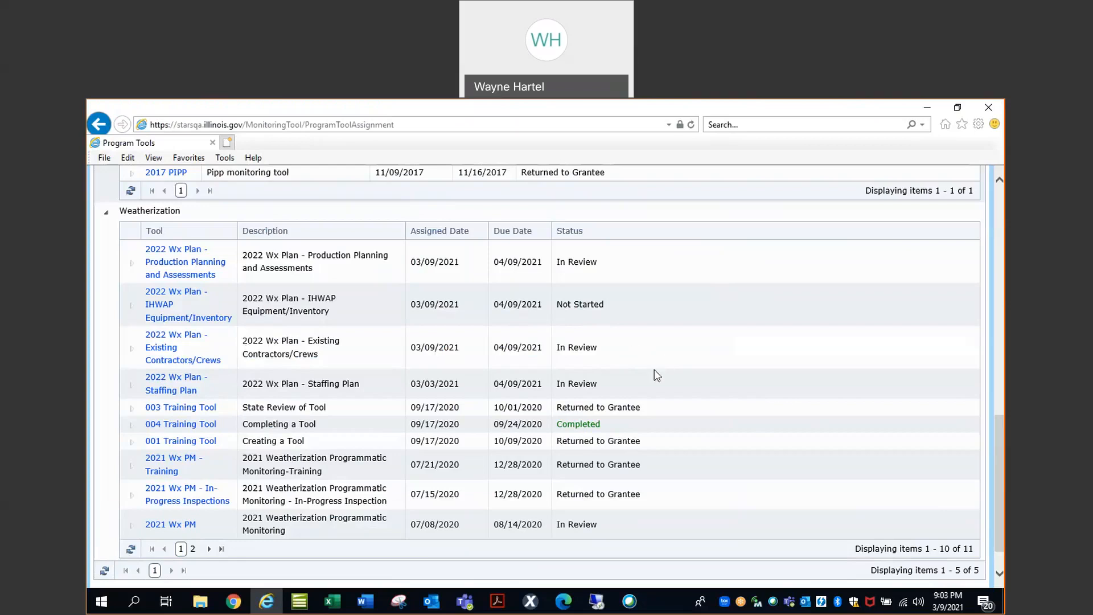
Step: Examine the question list of the completed 004 Training Tool, including findings and statuses, and collapse it again
{"action": "left_click", "coordinate": [132, 425]}
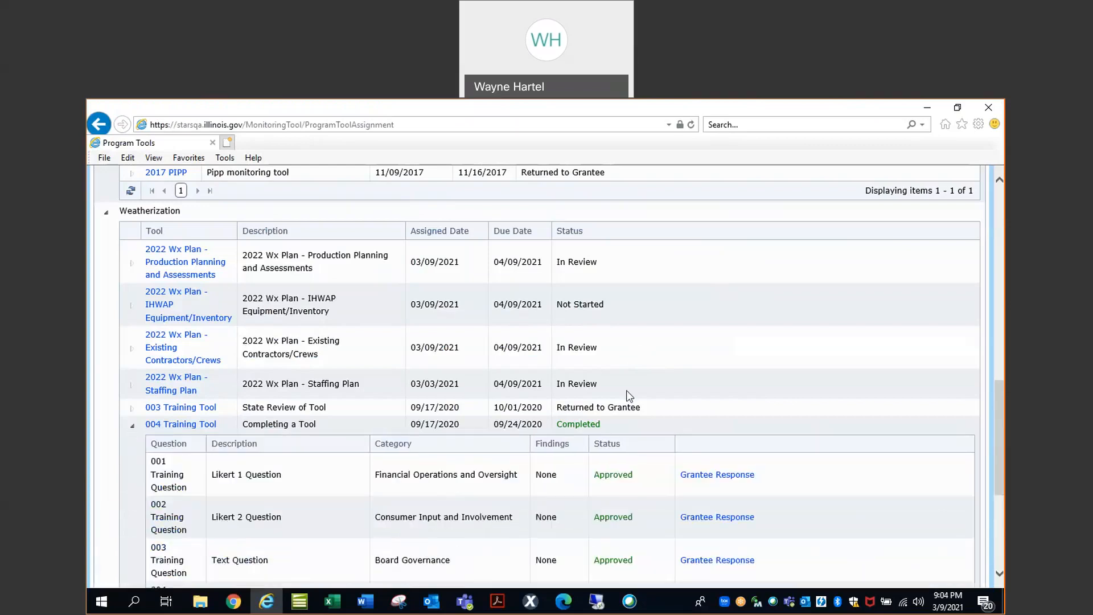
{"action": "scroll", "coordinate": [626, 391], "scroll_direction": "down", "scroll_amount": 2}
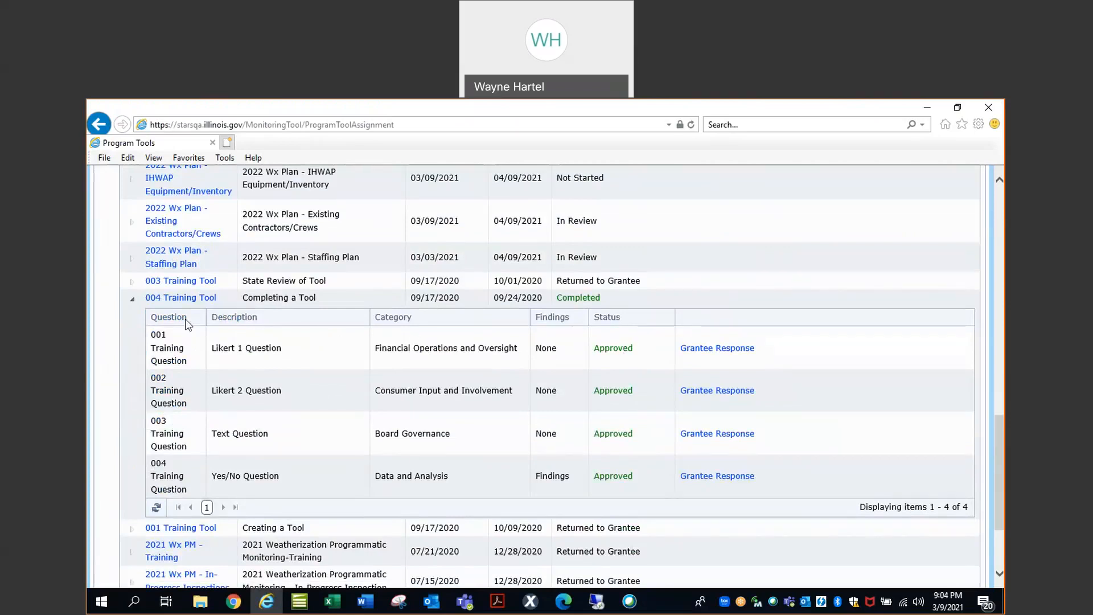
{"action": "left_click", "coordinate": [133, 301]}
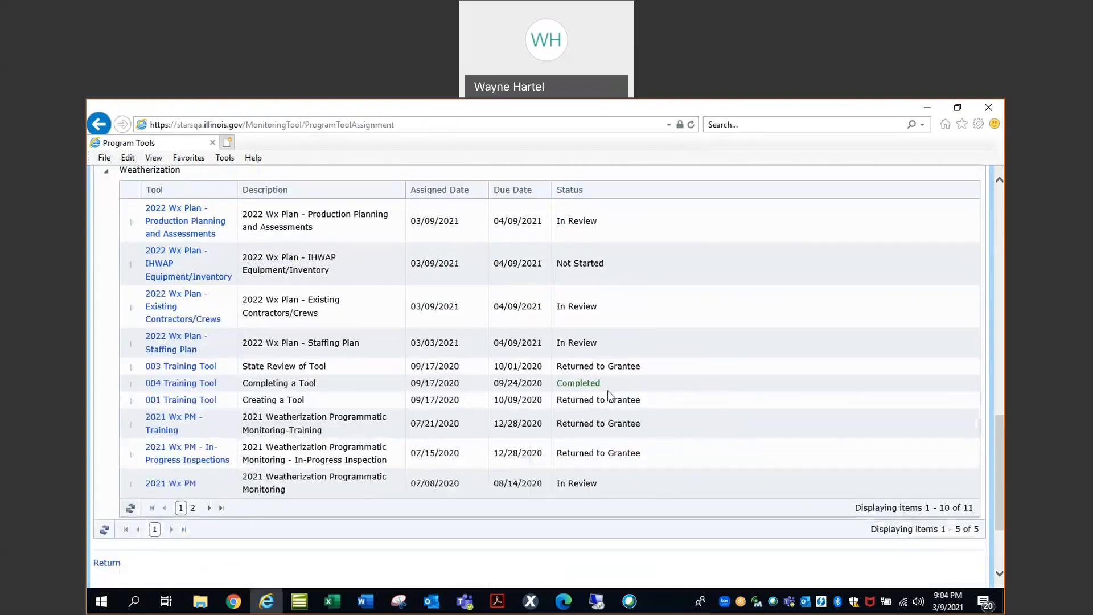